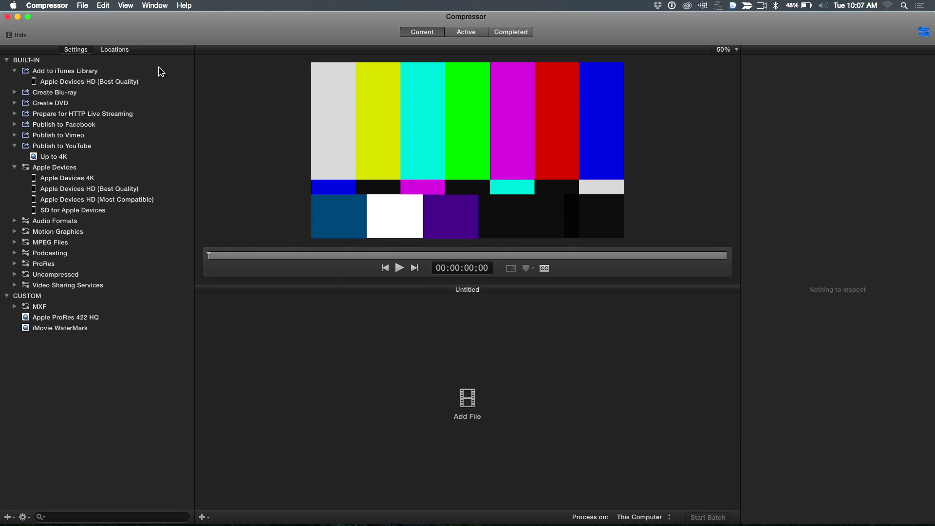
Add the GGB Night JPEG folder to the batch as a new image-sequence job
left_click(80, 6)
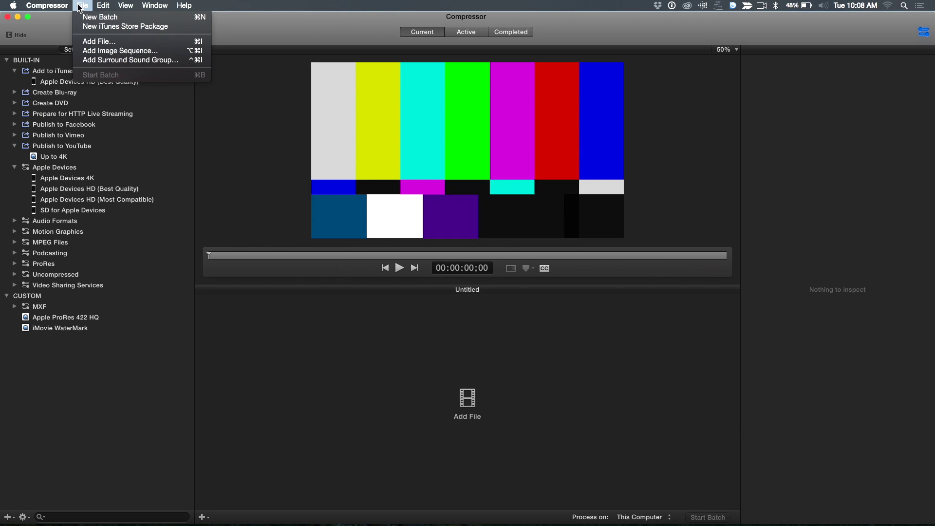
left_click(94, 55)
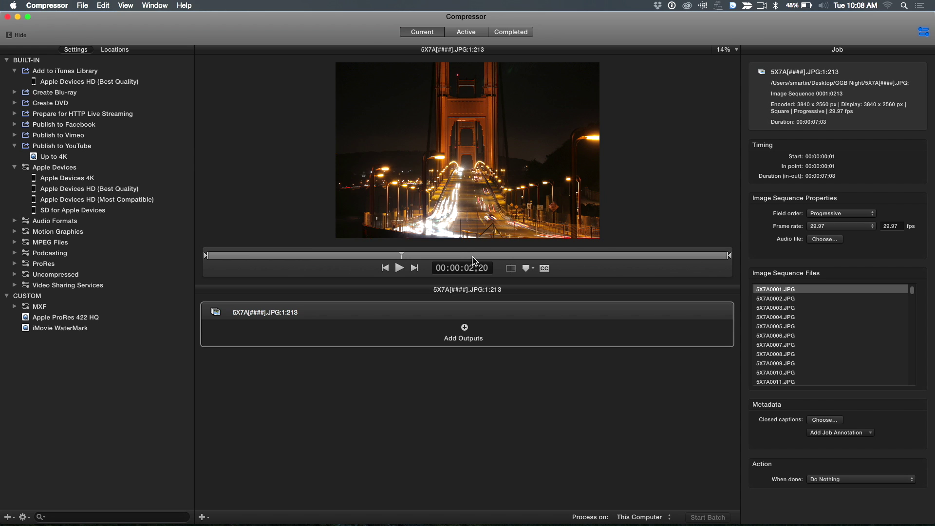
Scrub the time-lapse to about two seconds, add an Apple Devices 4K output, and show output locations
left_click_drag(413, 255, 350, 266)
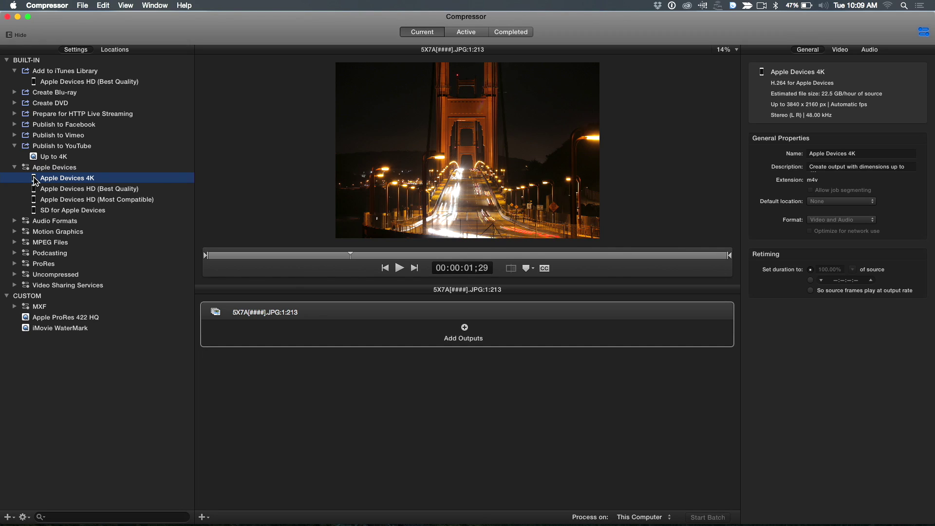
left_click_drag(35, 181, 321, 328)
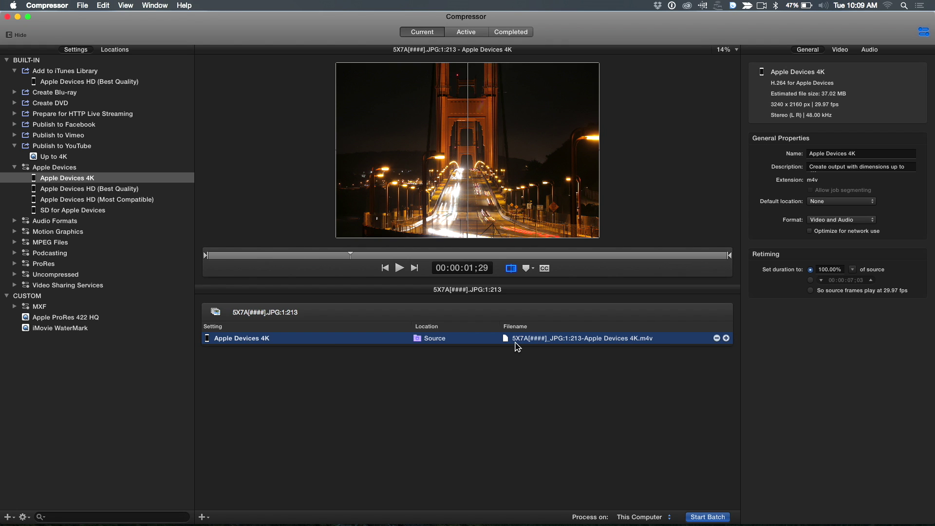
mouse_move(571, 342)
left_click(115, 50)
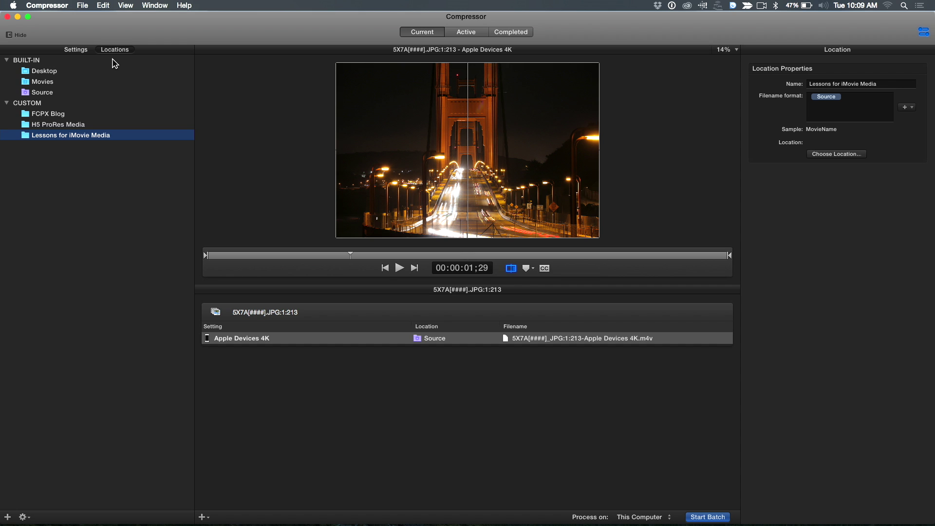
Make a new SF Timelapse folder on the Desktop and register it as a custom output location
left_click(7, 517)
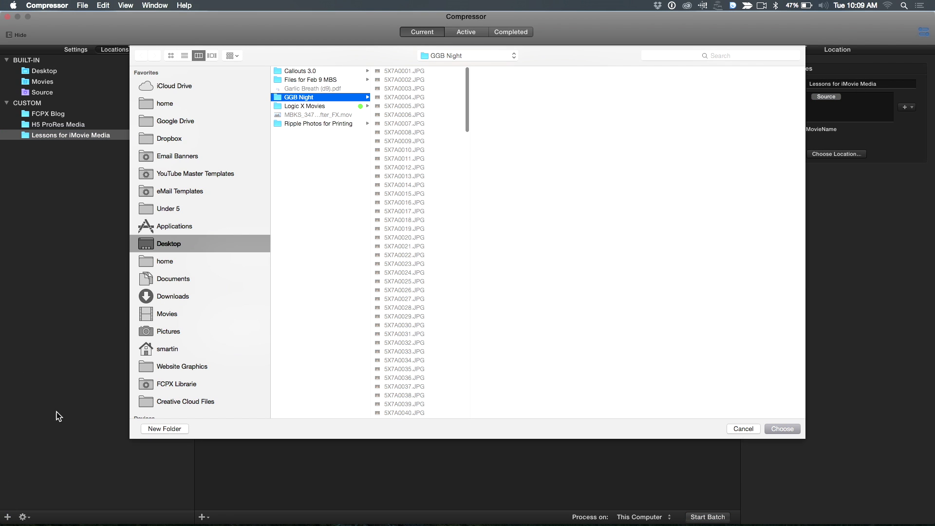
left_click(313, 211)
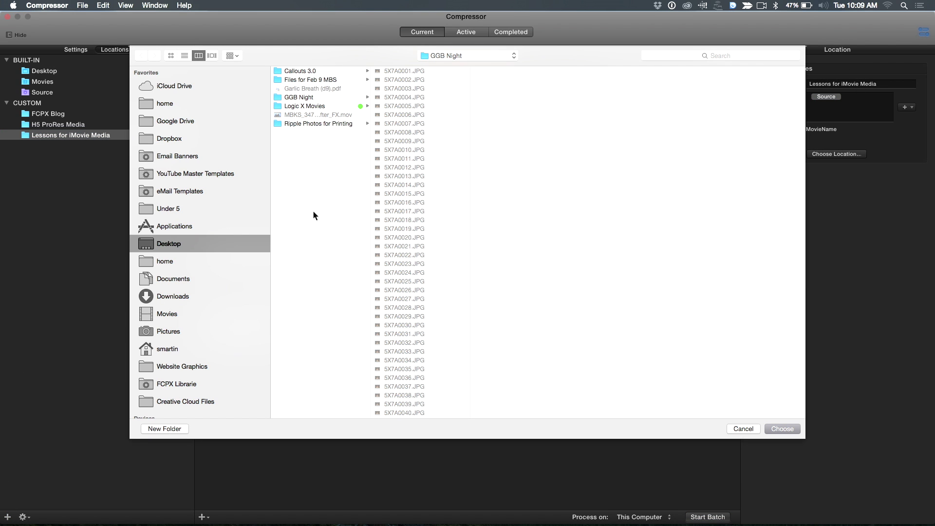
left_click(154, 428)
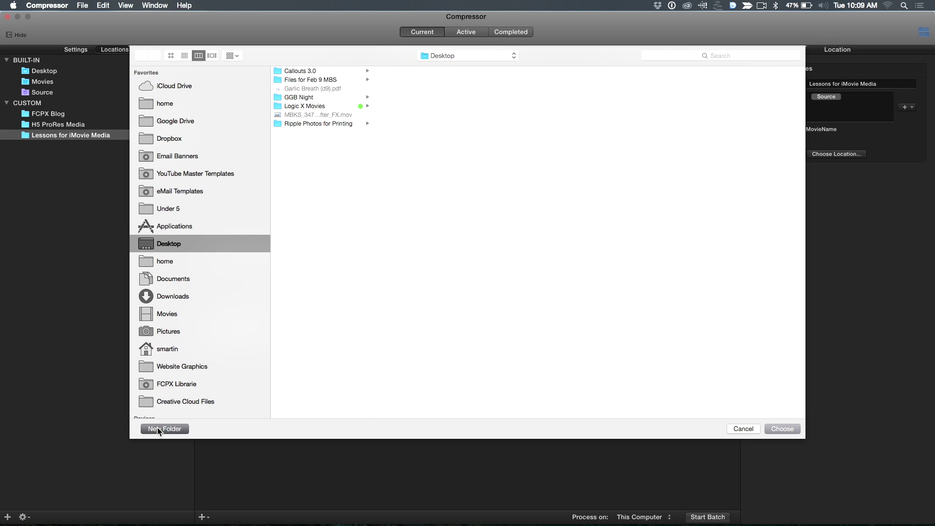
type("SF Timelapse")
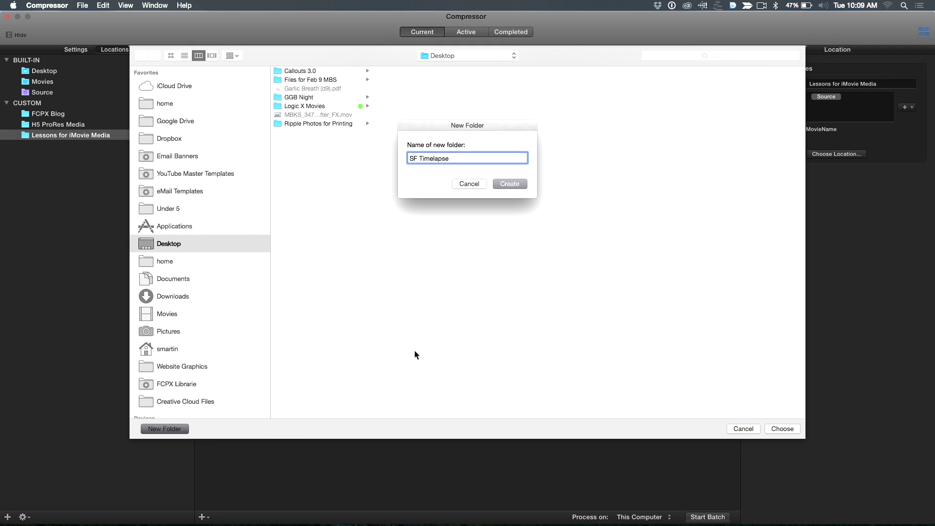
left_click(509, 184)
left_click(781, 429)
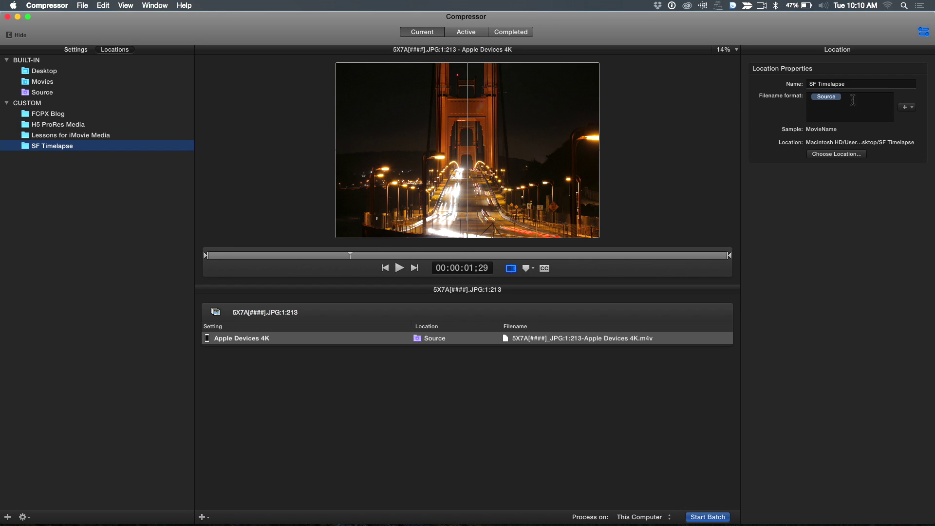
left_click(828, 99)
Replace the Source token with 'Bridges' and append Date and Setting tokens to the filename format
left_click(829, 98)
left_click(830, 97)
key("BackSpace")
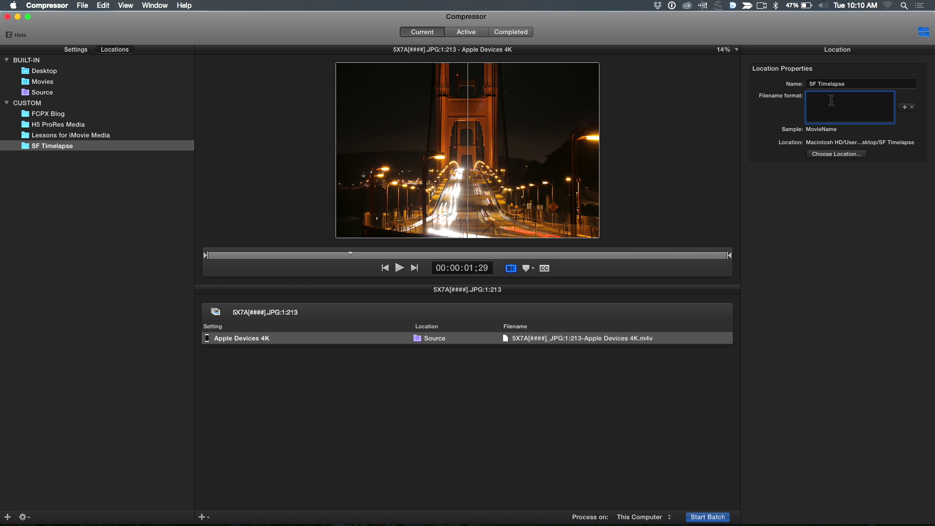
type("Bridges")
left_click(907, 107)
left_click(901, 117)
left_click(905, 108)
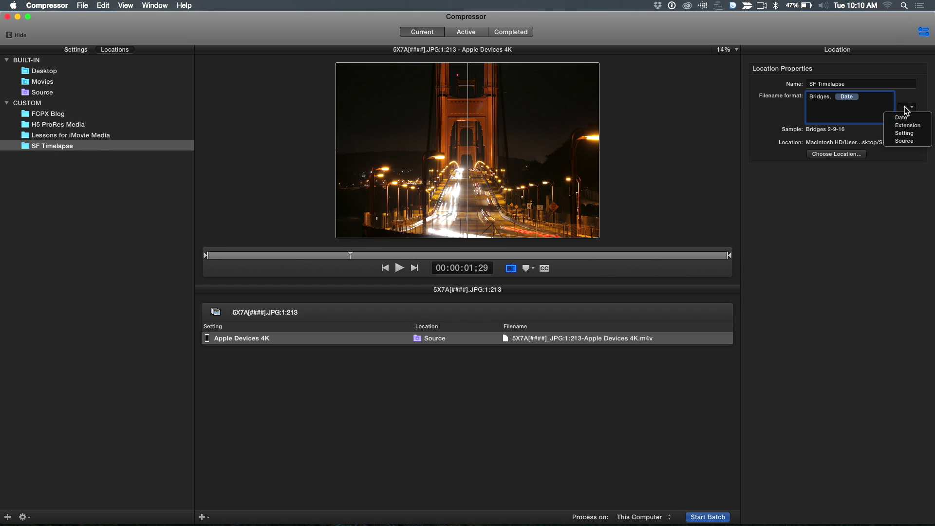
left_click(903, 133)
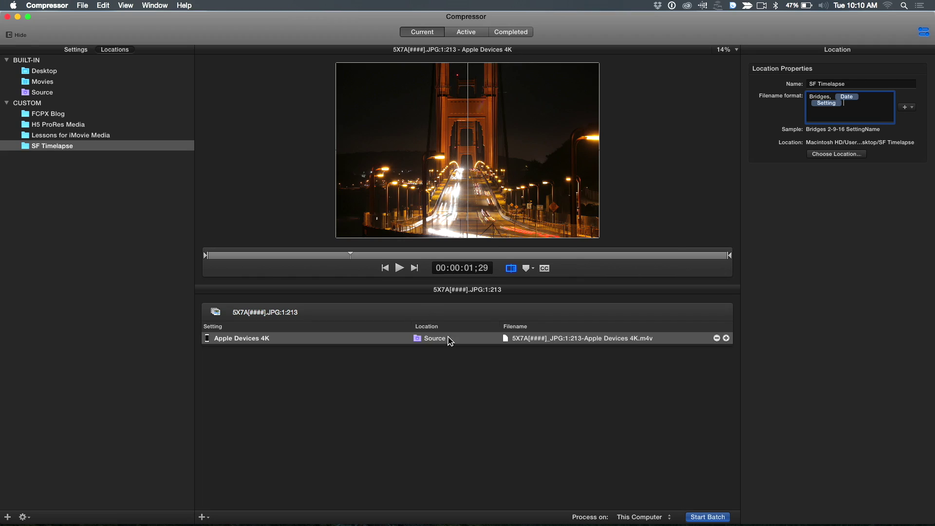
left_click(441, 372)
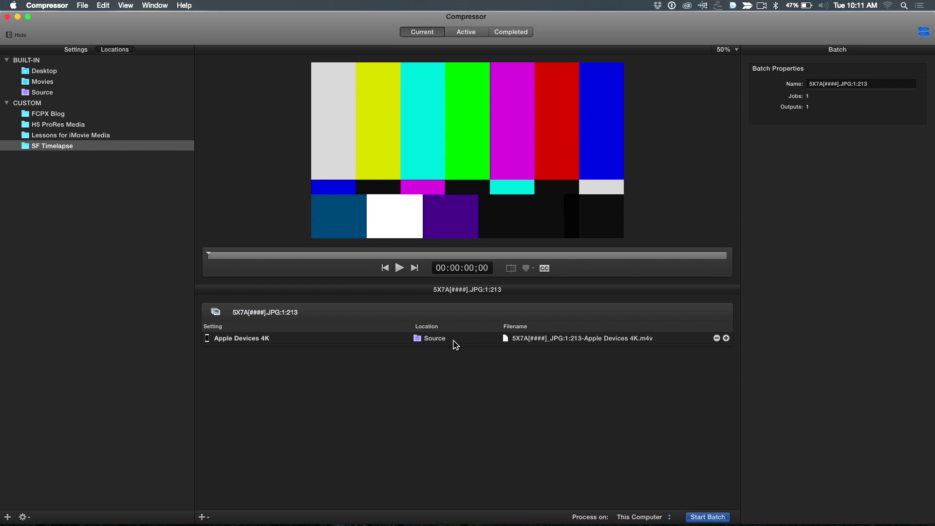
Set the Apple Devices 4K output's location to SF Timelapse, naming it 'Bridges 2-9-16 Apple Devices 4K.m4v'
right_click(422, 342)
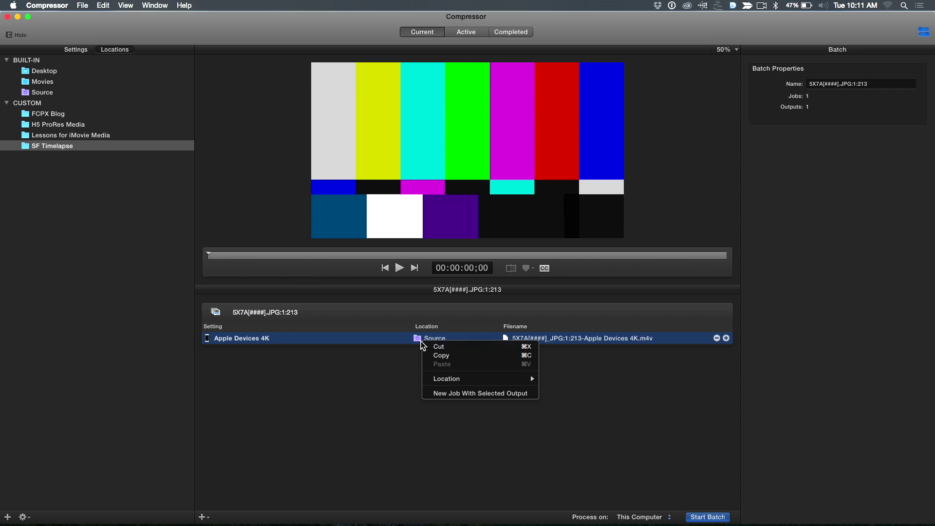
mouse_move(512, 378)
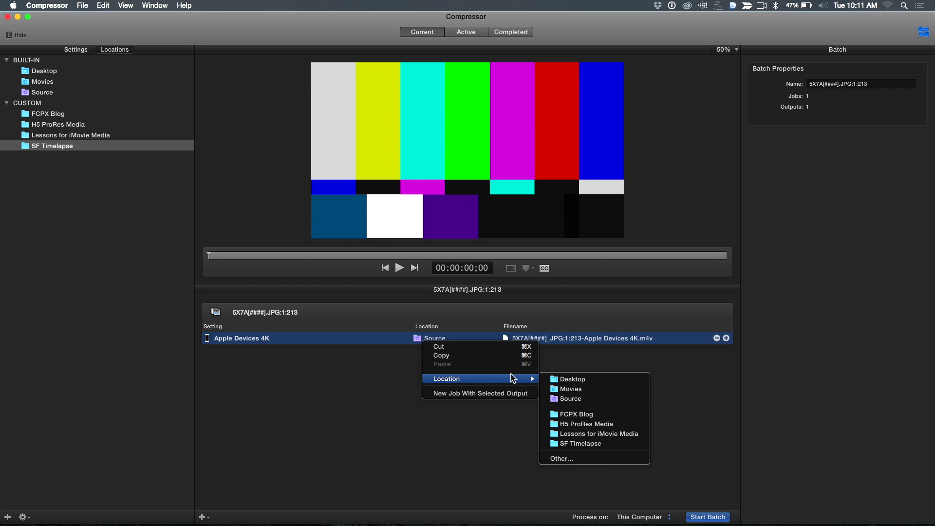
left_click(604, 448)
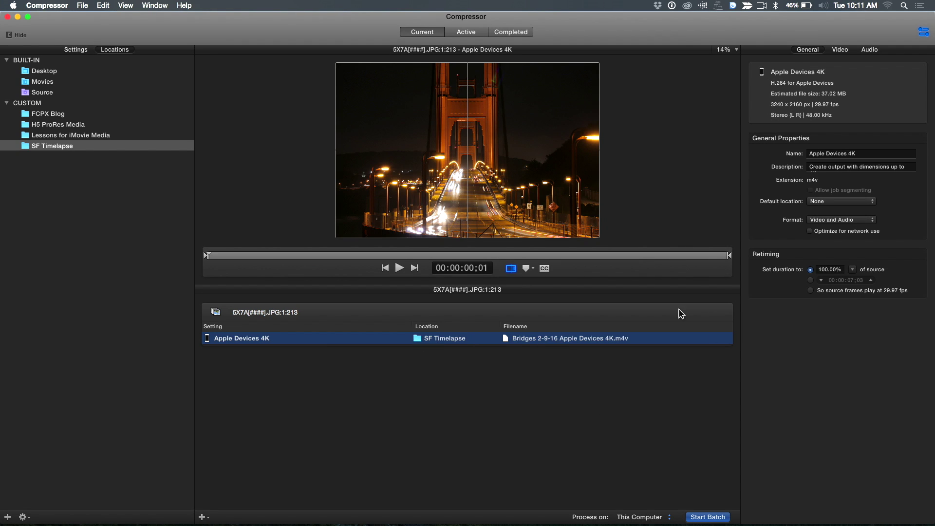
left_click(497, 318)
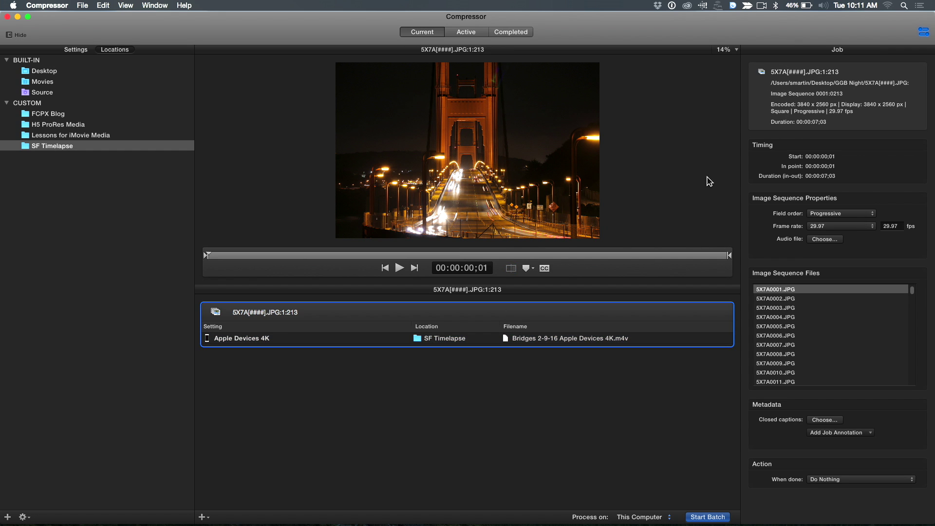
In the 4K output's Video settings, try 1920 x 1080, then keep the Up to 3840 x 2160 frame size
left_click(445, 340)
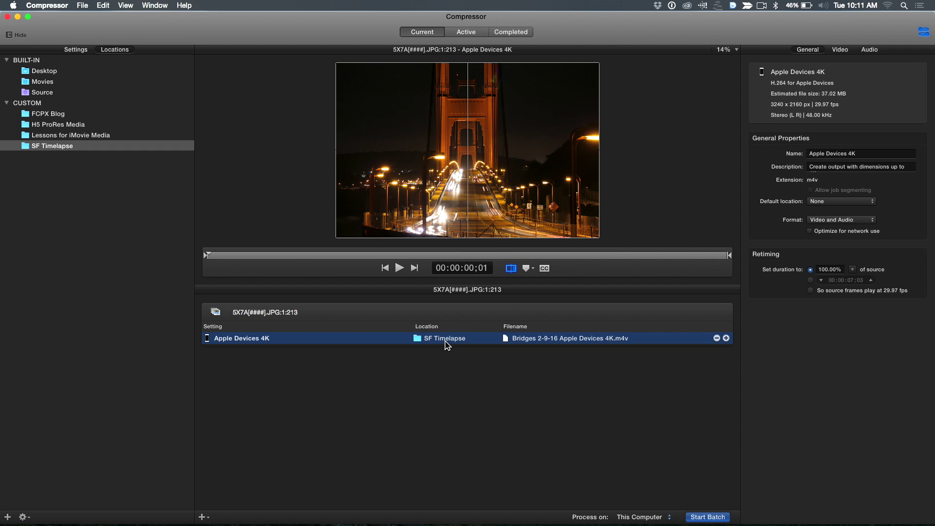
left_click(839, 50)
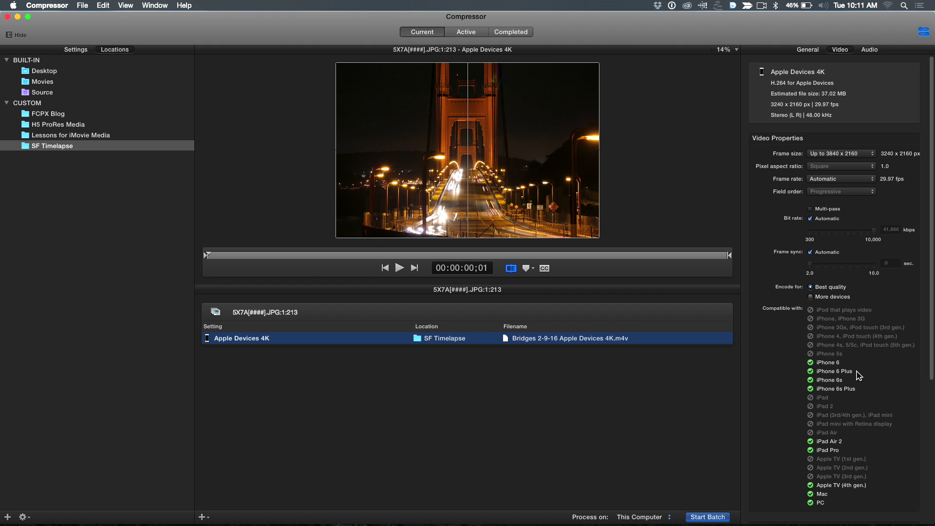
left_click(841, 154)
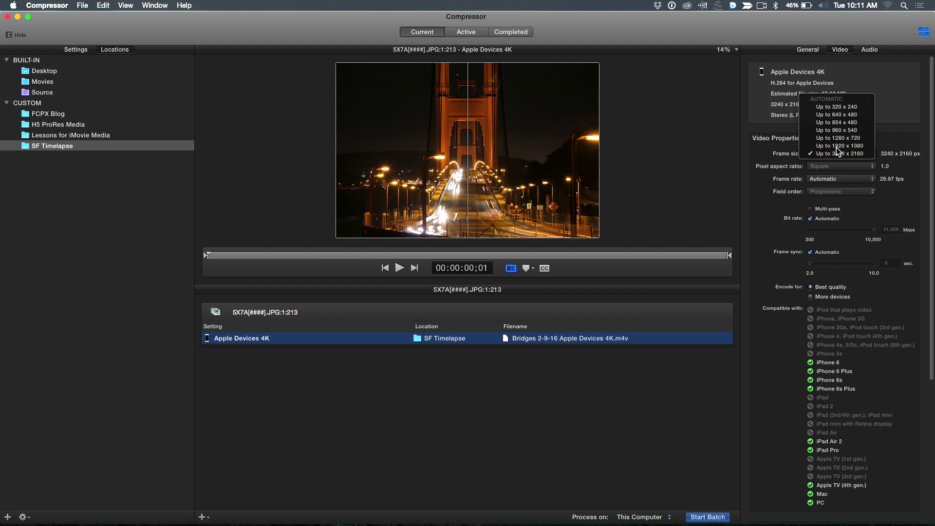
left_click(838, 145)
scroll(872, 347, "down", 3)
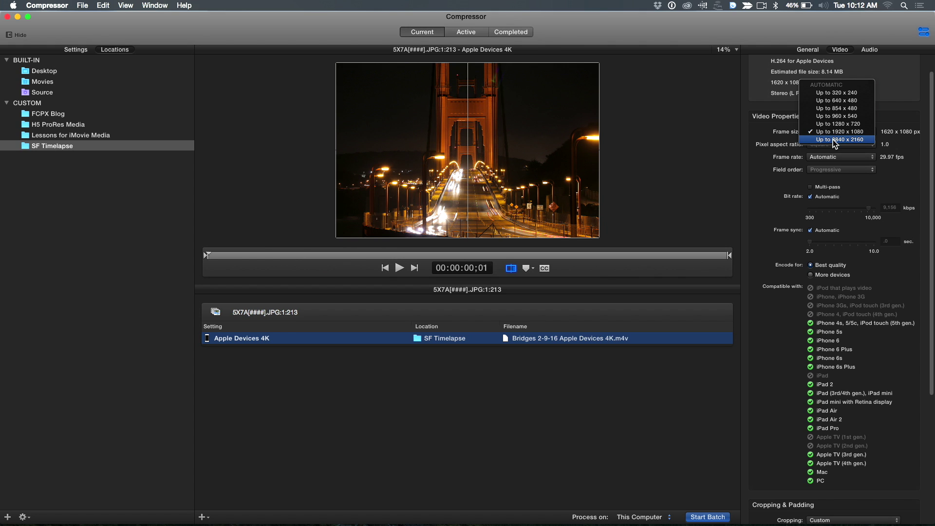
left_click(835, 140)
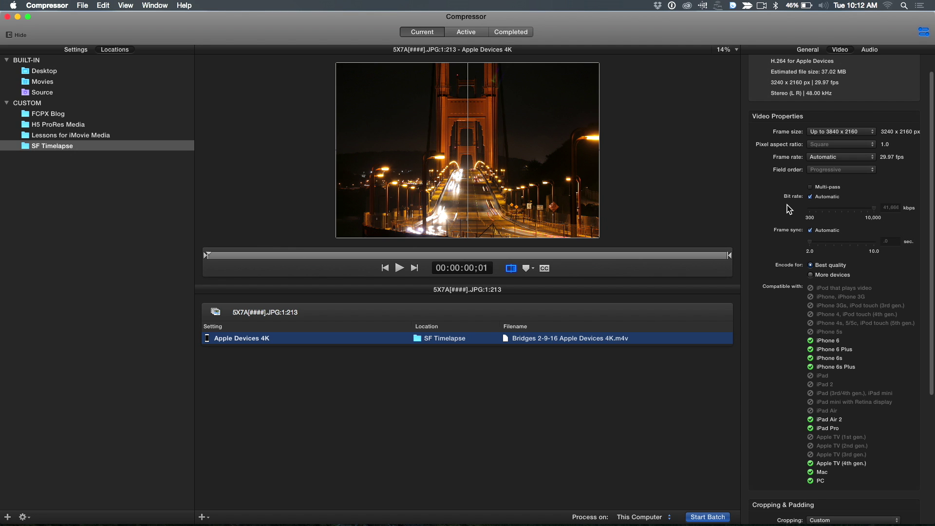
scroll(826, 215, "down", 6)
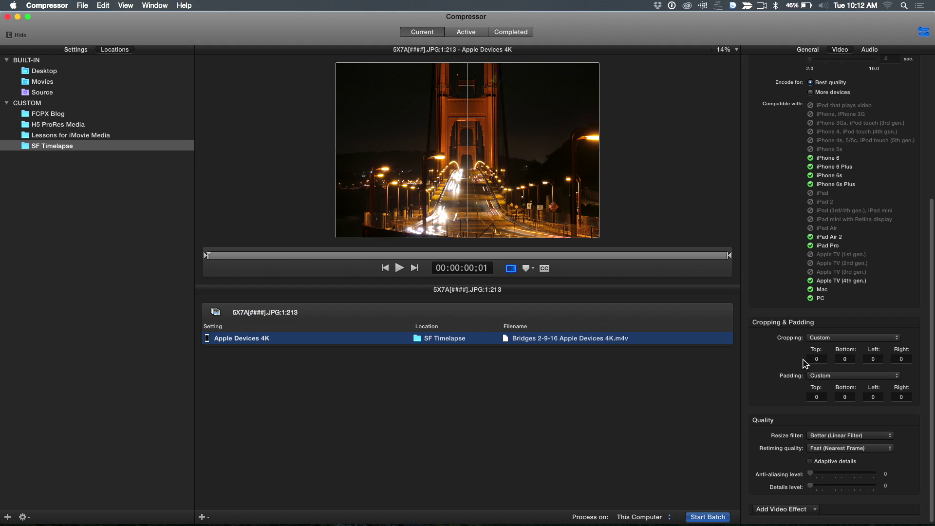
Set the 4K output's Cropping preset to 16x9 1.78:1, trimming 200 from top and bottom
left_click(835, 339)
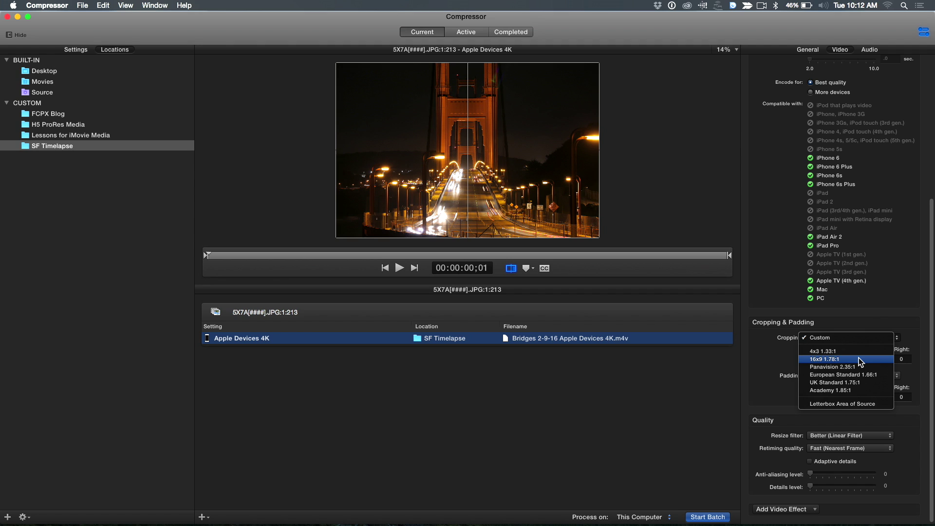
key("Escape")
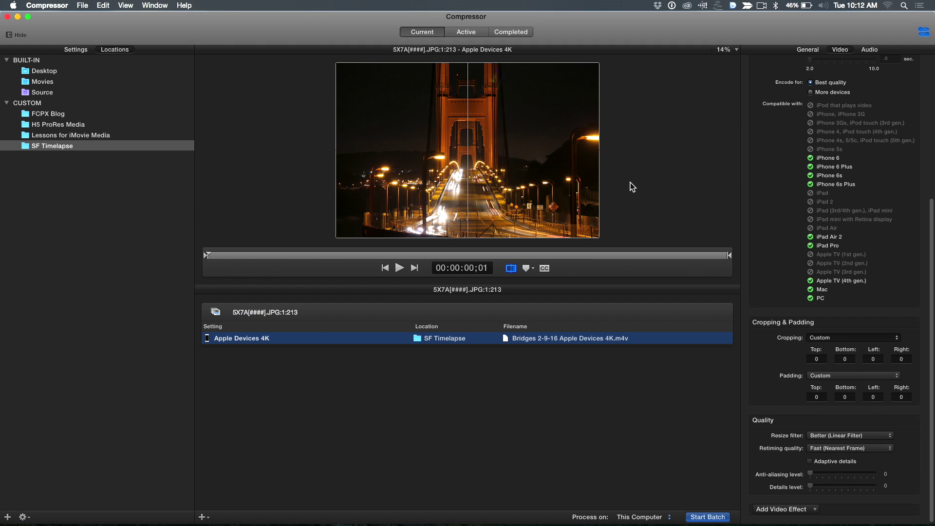
left_click(879, 375)
left_click(845, 343)
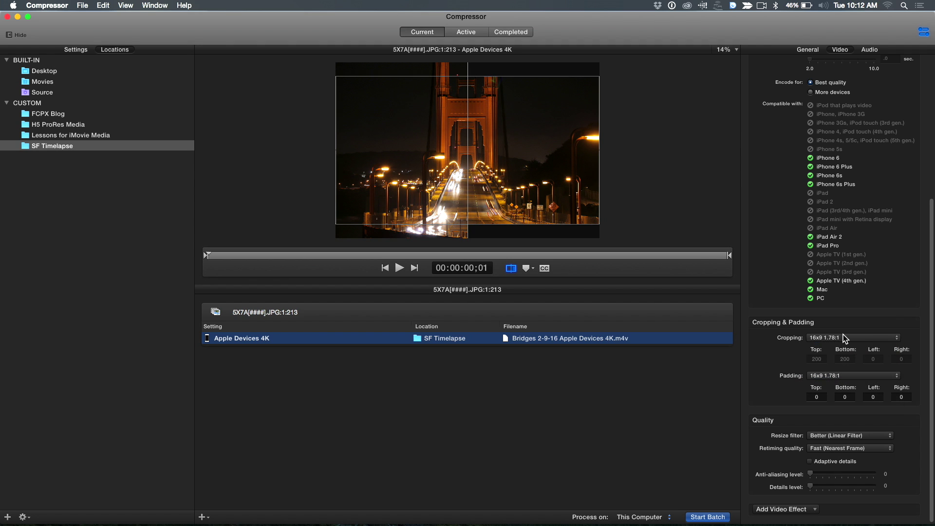
left_click(845, 338)
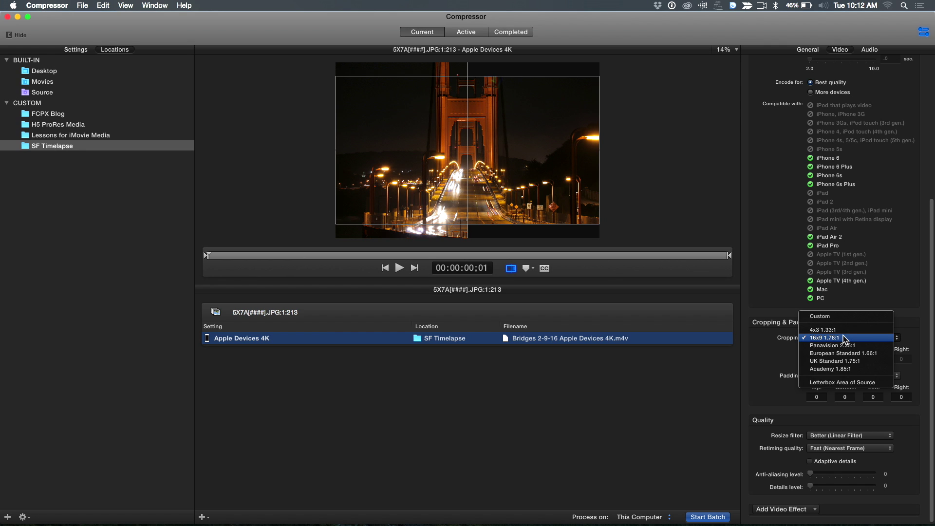
left_click(844, 338)
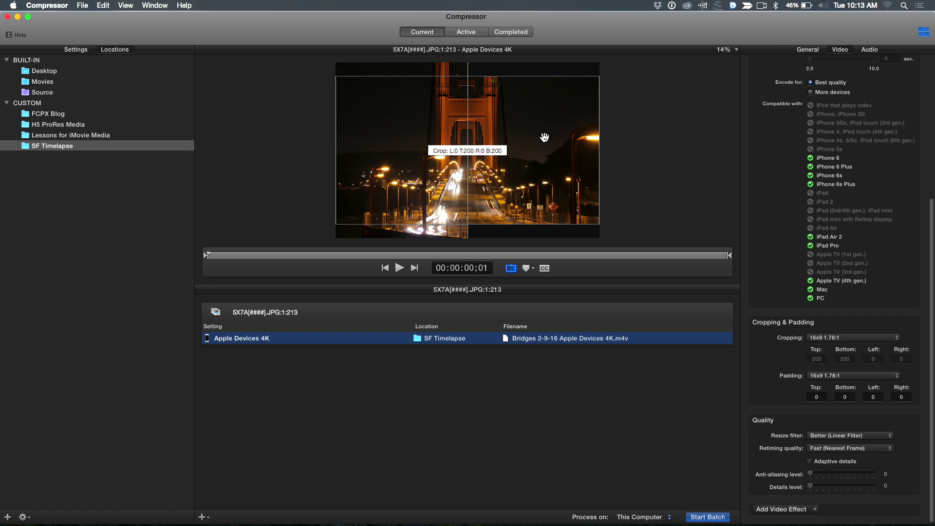
left_click(849, 361)
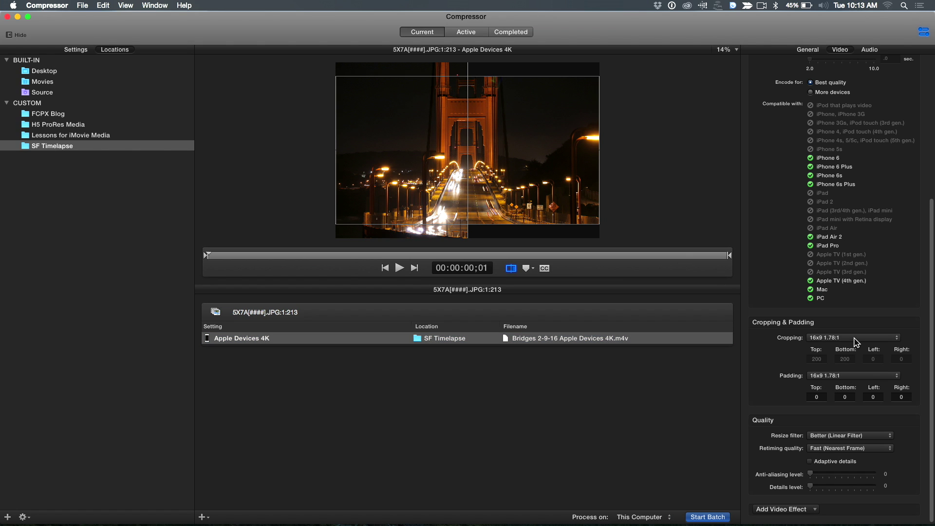
left_click(854, 339)
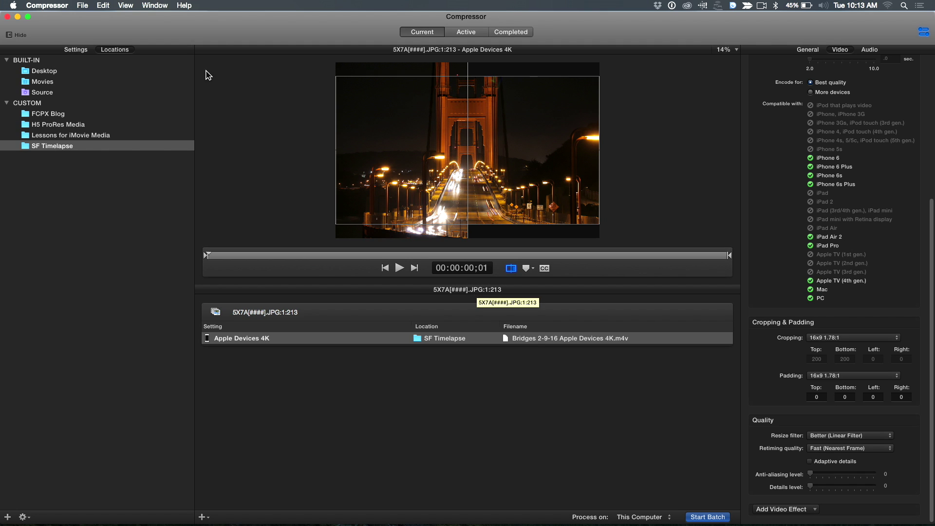
left_click(76, 50)
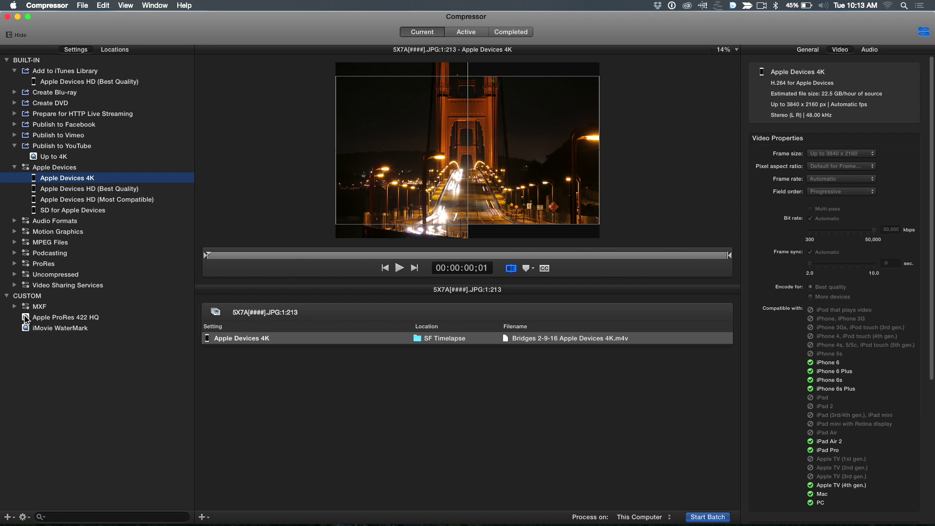
Add an Apple ProRes 422 HQ output saved to SF Timelapse, then start the batch
left_click_drag(26, 322, 346, 322)
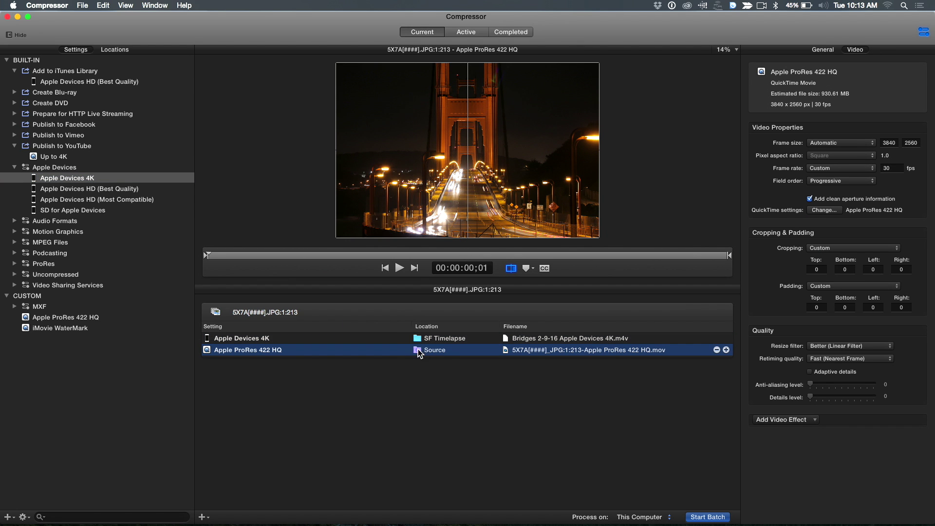
right_click(422, 350)
mouse_move(452, 388)
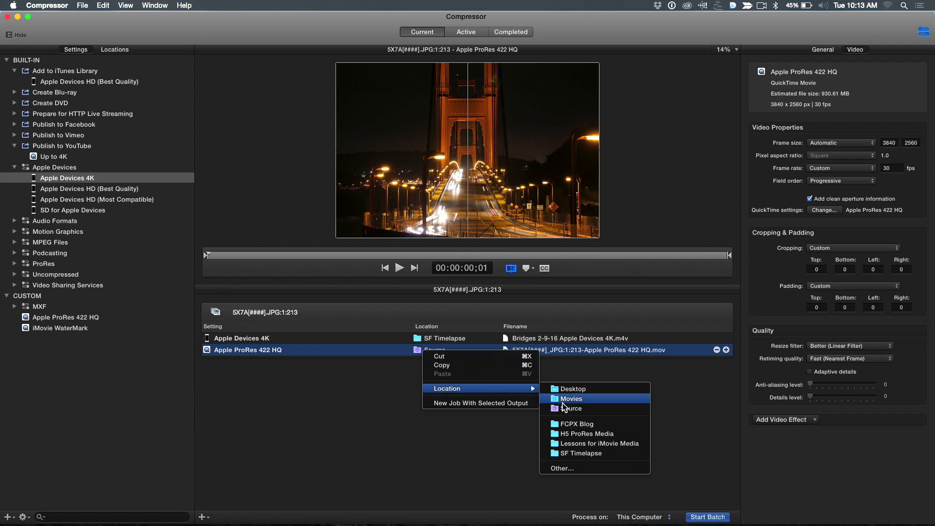
left_click(567, 453)
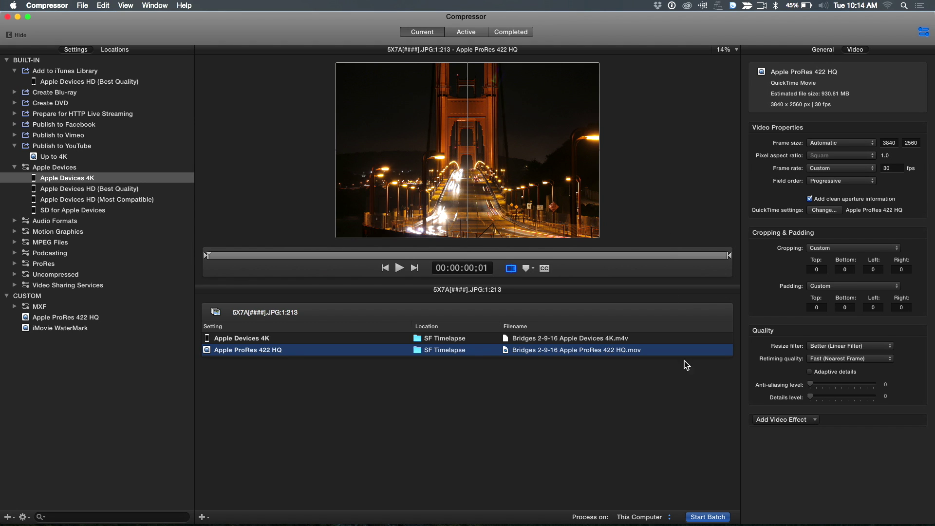
left_click(707, 517)
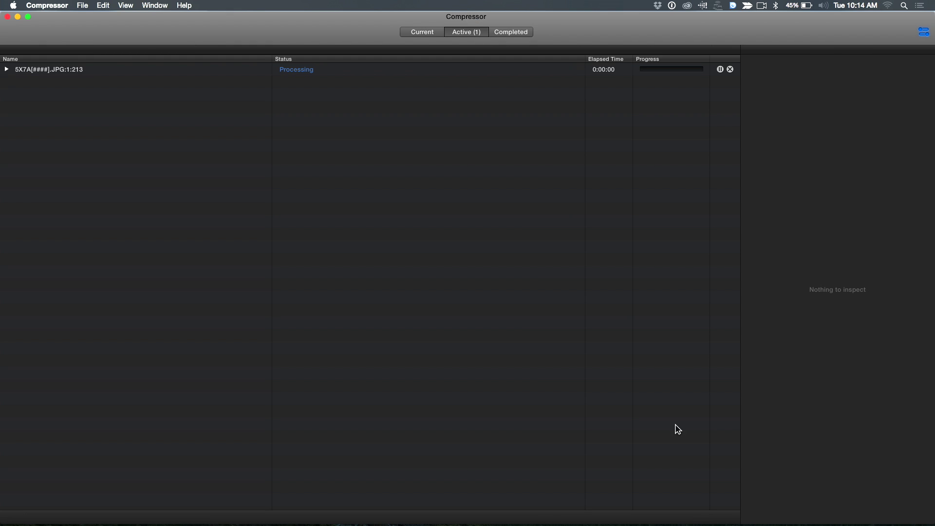
Check the Active queue, expand the processing time-lapse job, and switch to Finder
left_click(422, 33)
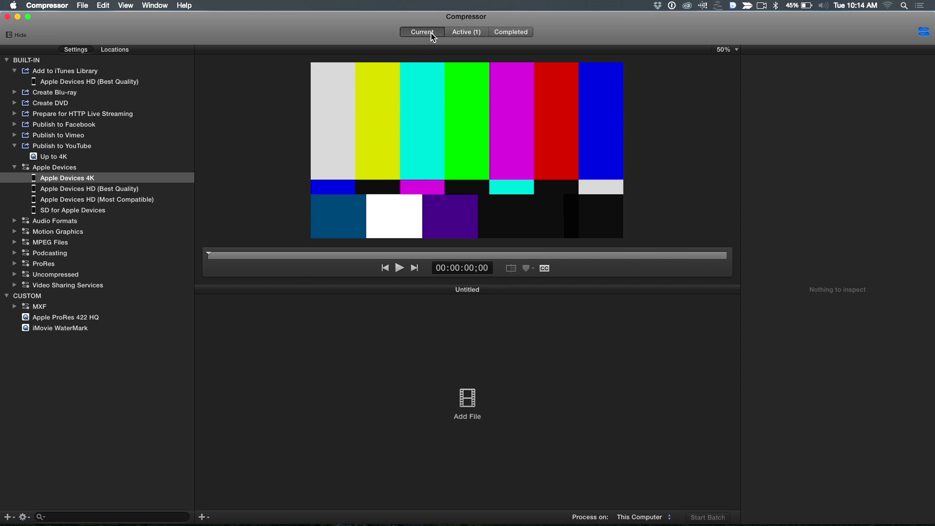
left_click(466, 32)
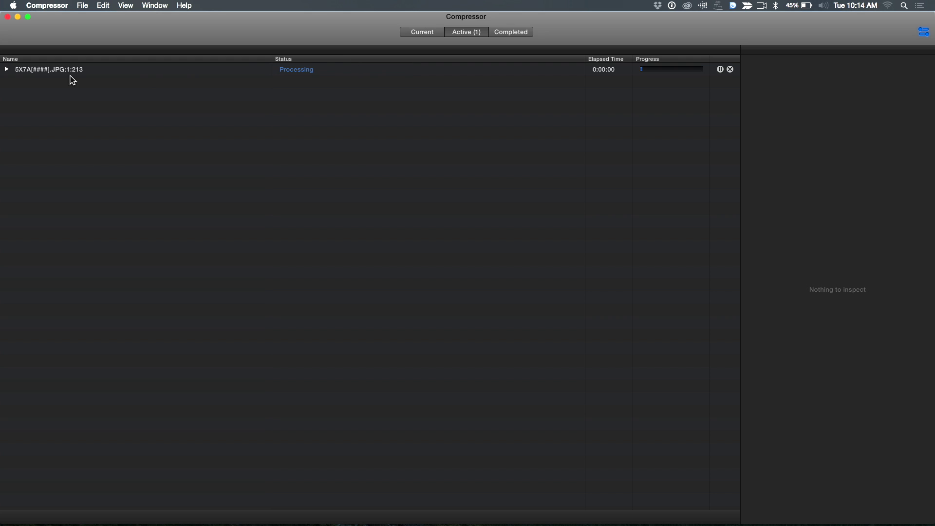
left_click(6, 70)
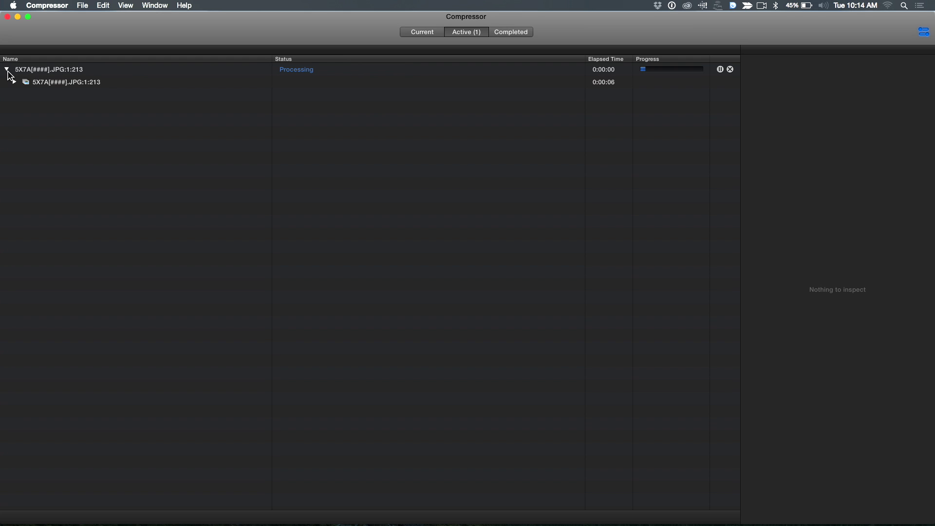
key("super+Tab")
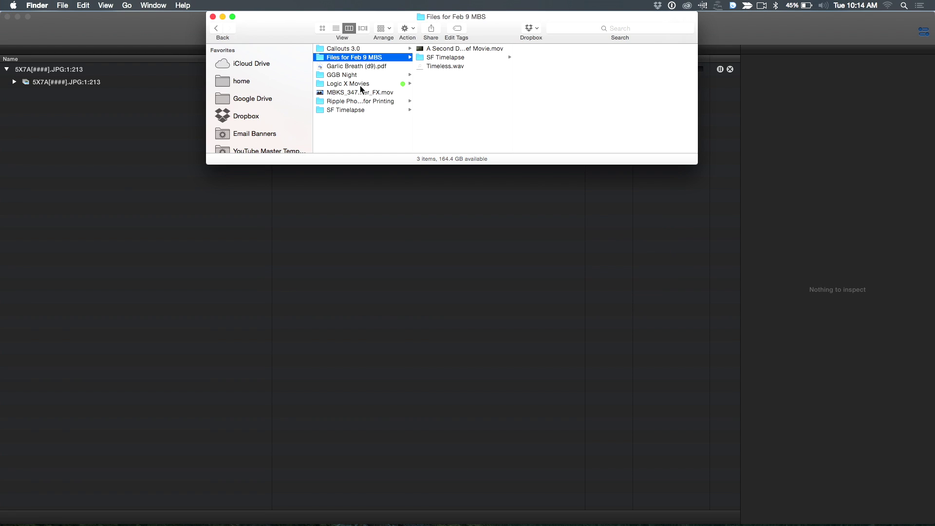
Enlarge the Finder window and open Files for Feb 9 MBS > SF Timelapse
left_click(359, 110)
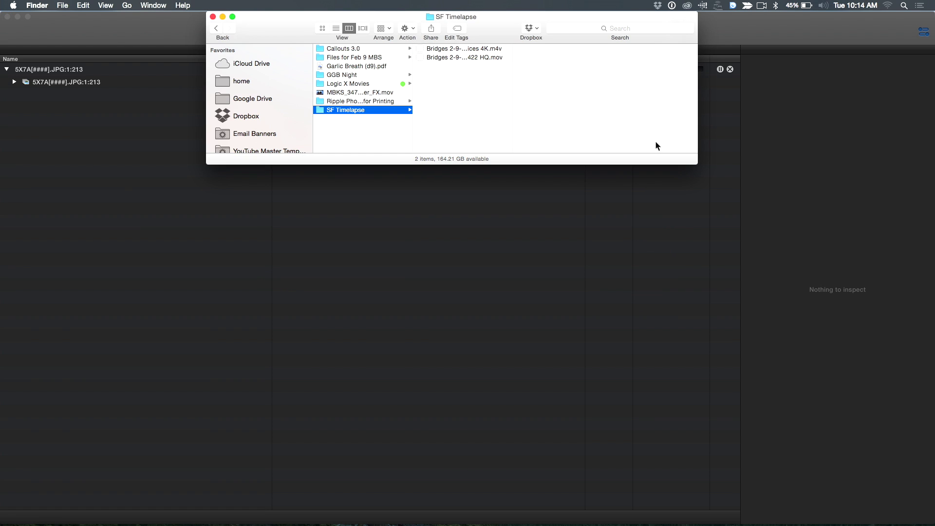
left_click_drag(696, 163, 796, 343)
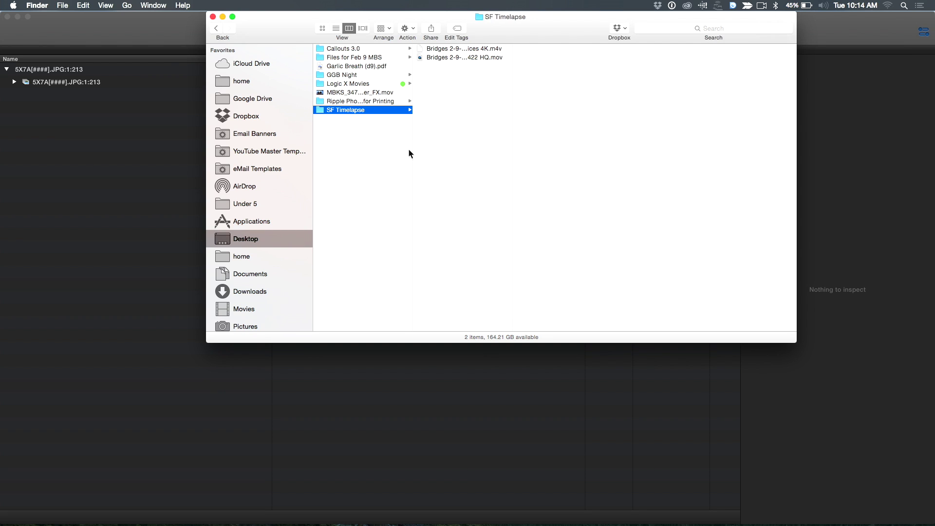
left_click(354, 57)
left_click(465, 58)
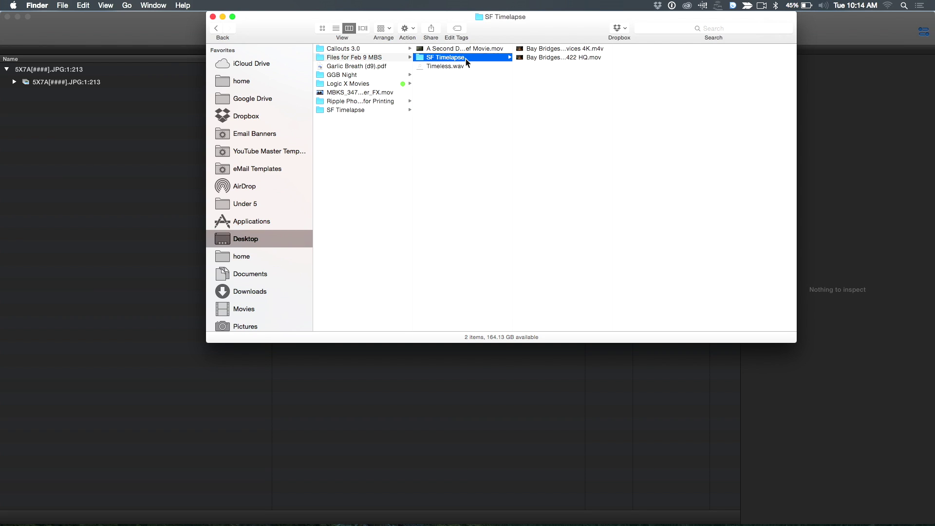
Quick Look the Bay Bridges Apple Devices 4K and Apple ProRes 422 HQ movies
left_click(572, 49)
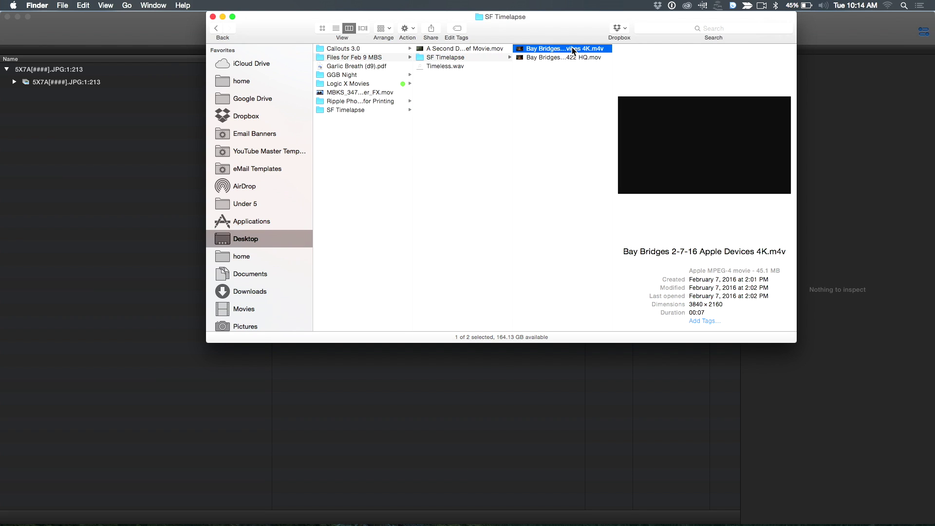
key("space")
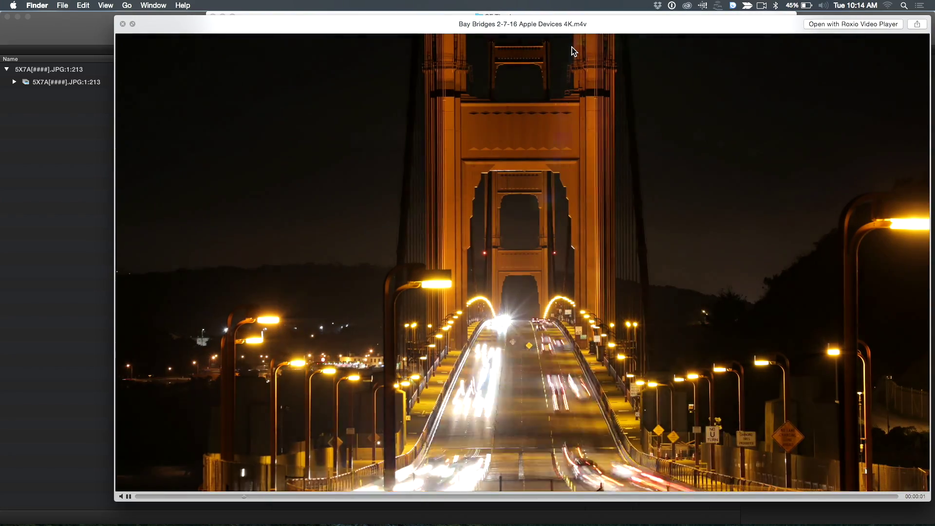
key("space")
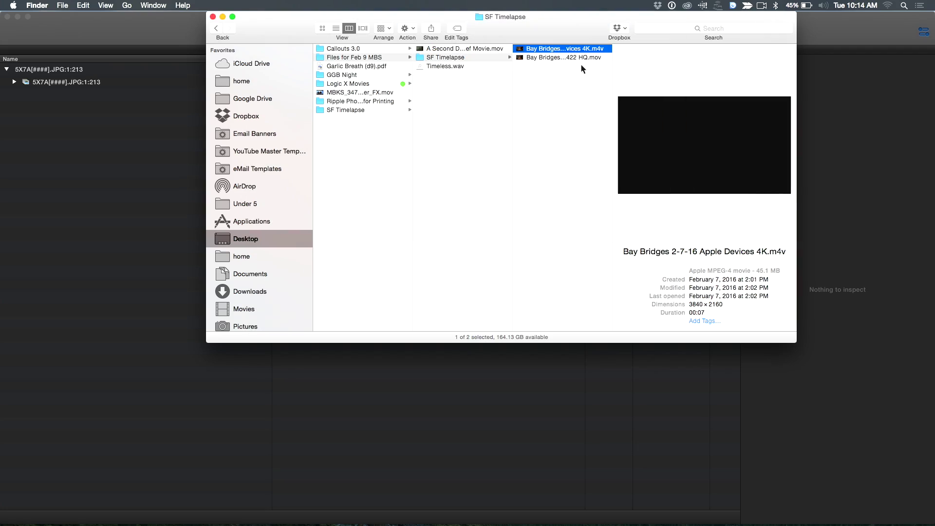
left_click(564, 58)
key("space")
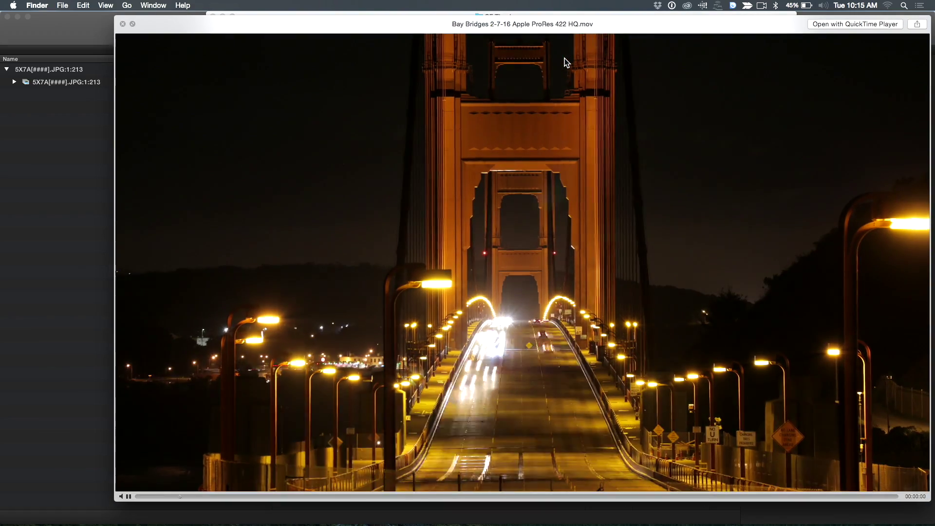